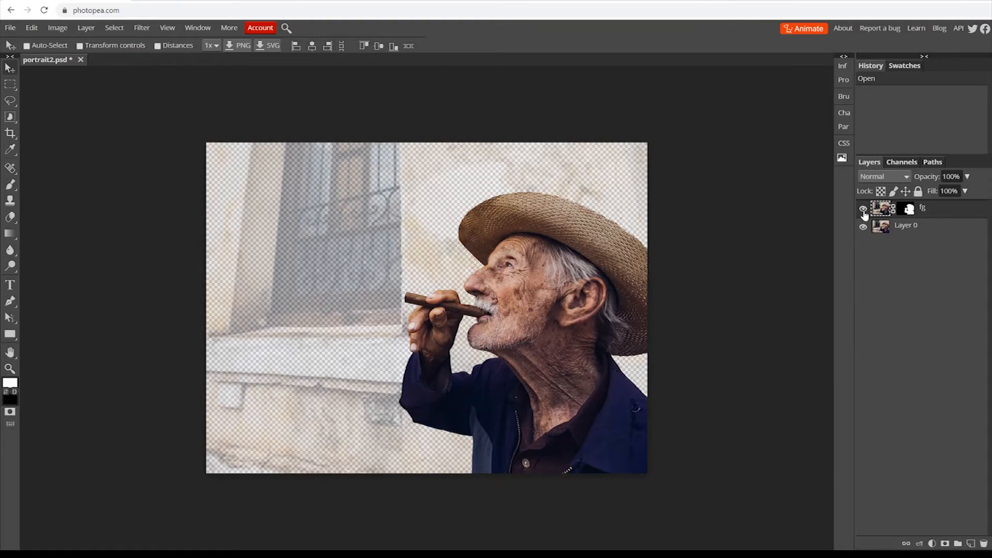
Hide Layer 0 and duplicate the masked fg layer.
click(863, 209)
click(863, 226)
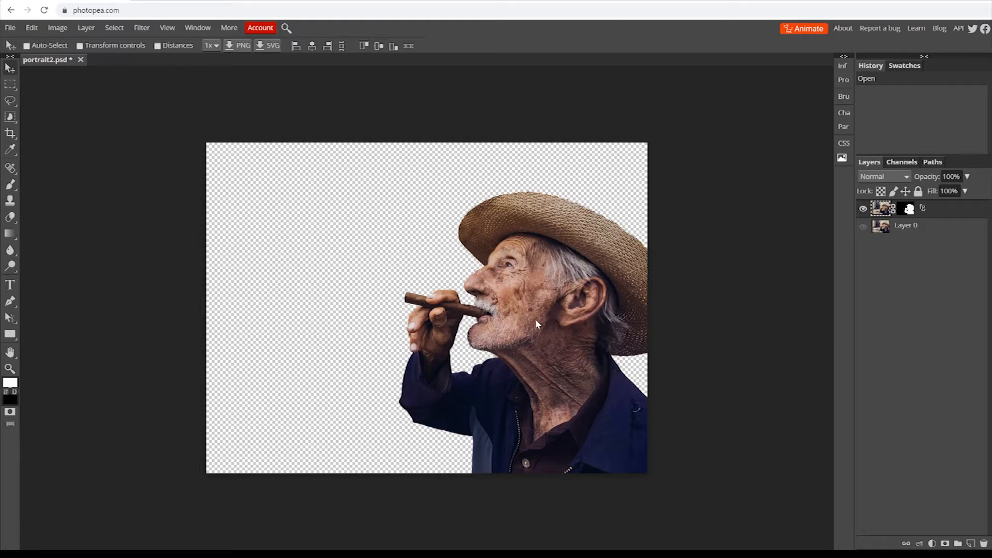
drag(882, 209, 973, 543)
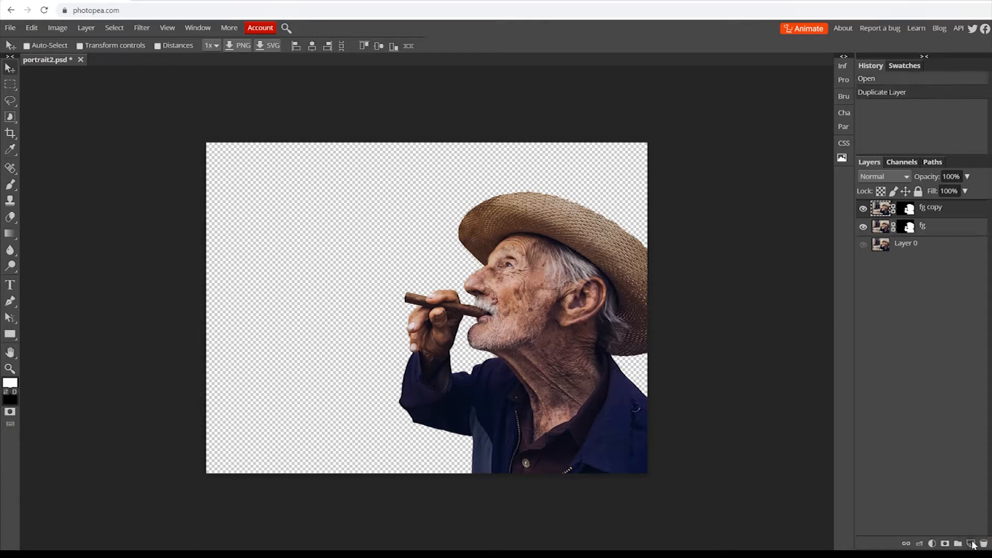
Hide the original fg layer and rename its copy to gray.
click(863, 229)
double_click(932, 211)
text(gray)
key(Return)
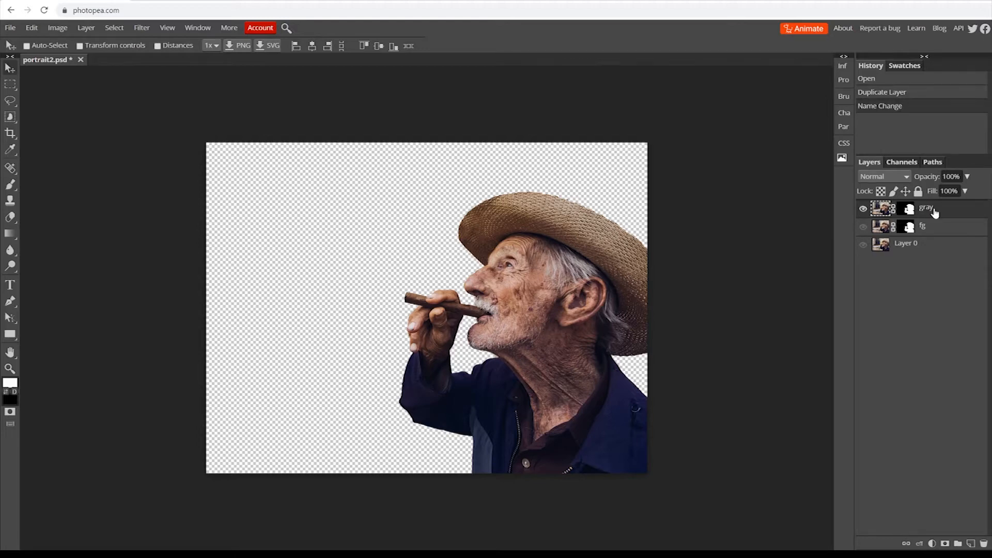
Apply the raster mask of the gray layer to its pixels.
click(907, 209)
right_click(908, 212)
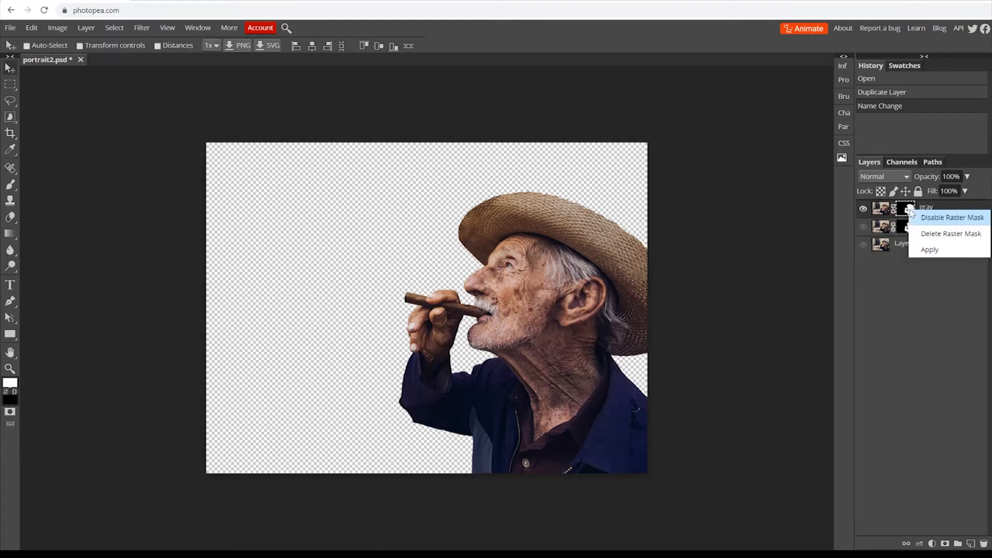
click(923, 251)
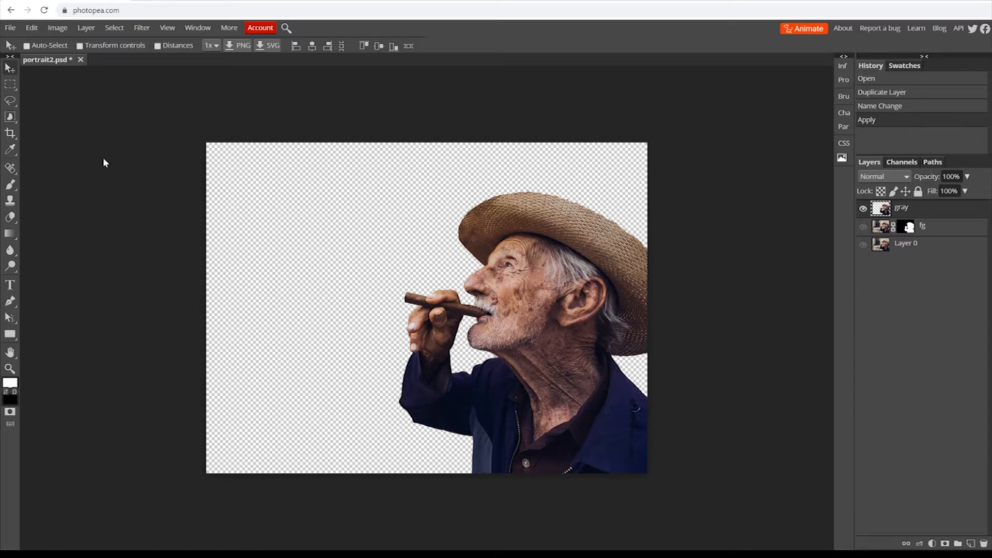
Select the transparent background around the man with the Magic Wand, adding the enclosed gap between his arm and chin, with Layer 0 shown for checking.
right_click(11, 119)
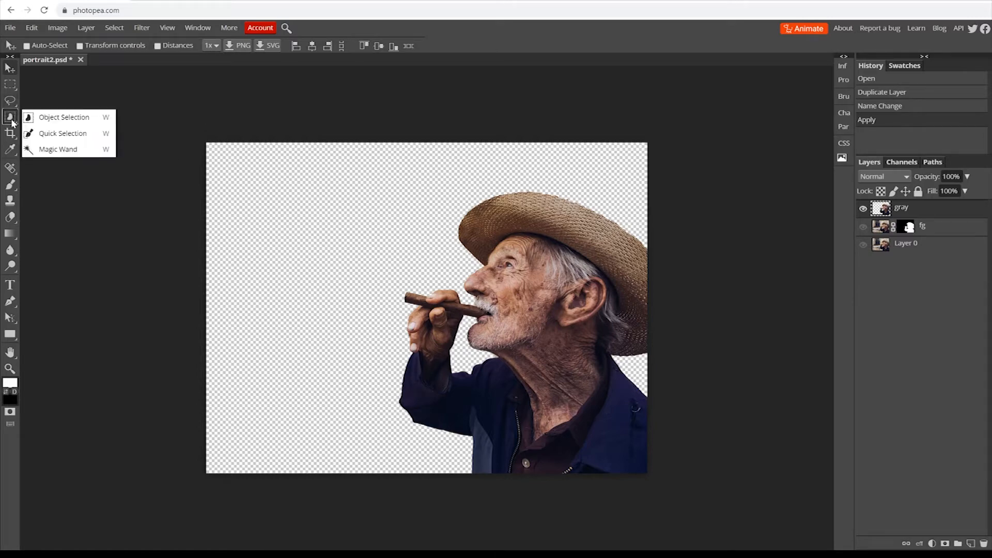
click(52, 150)
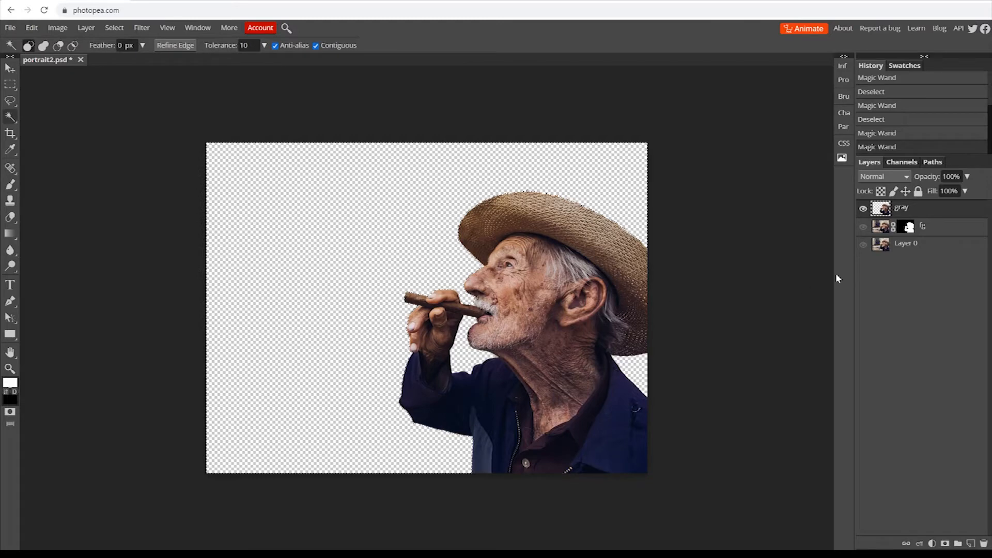
click(863, 244)
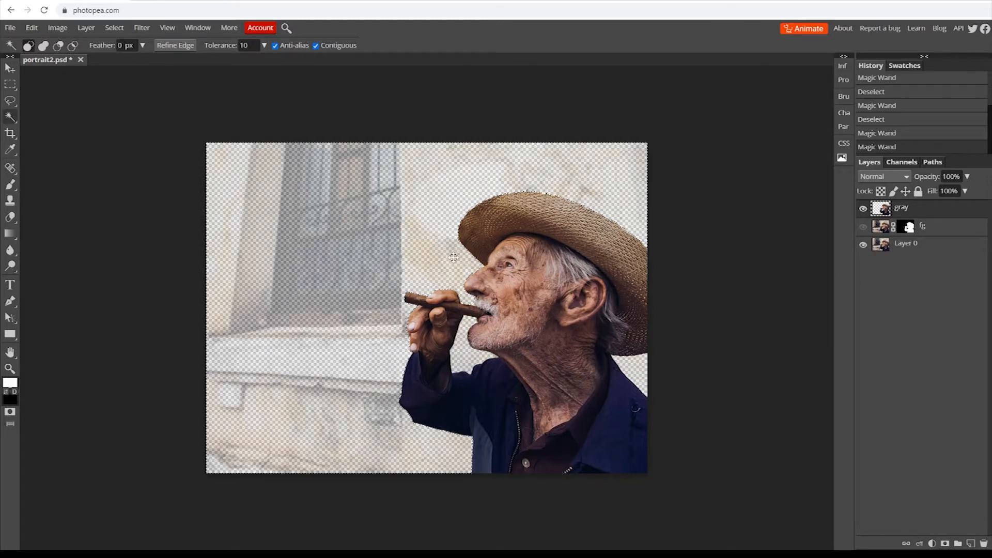
scroll(479, 256, up, 5)
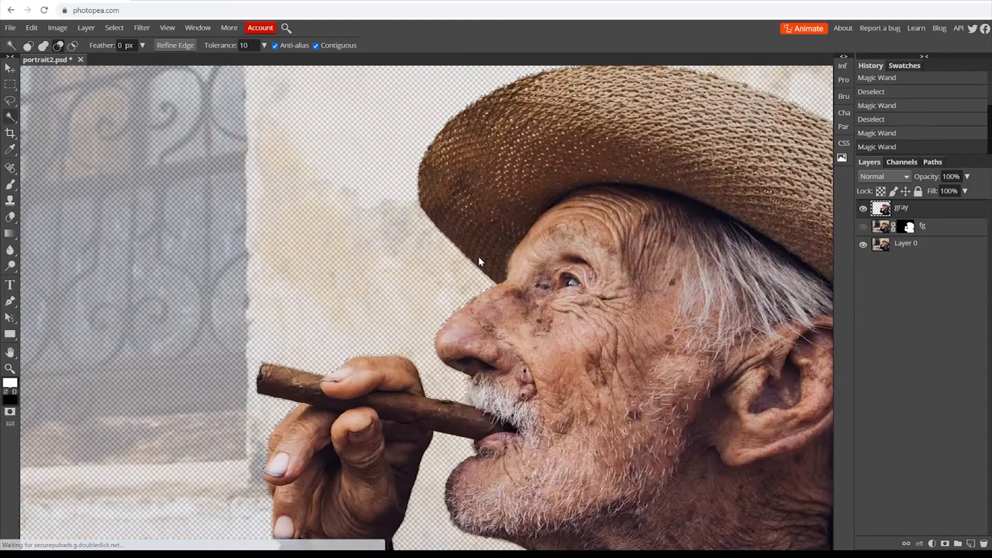
scroll(413, 388, down, 5)
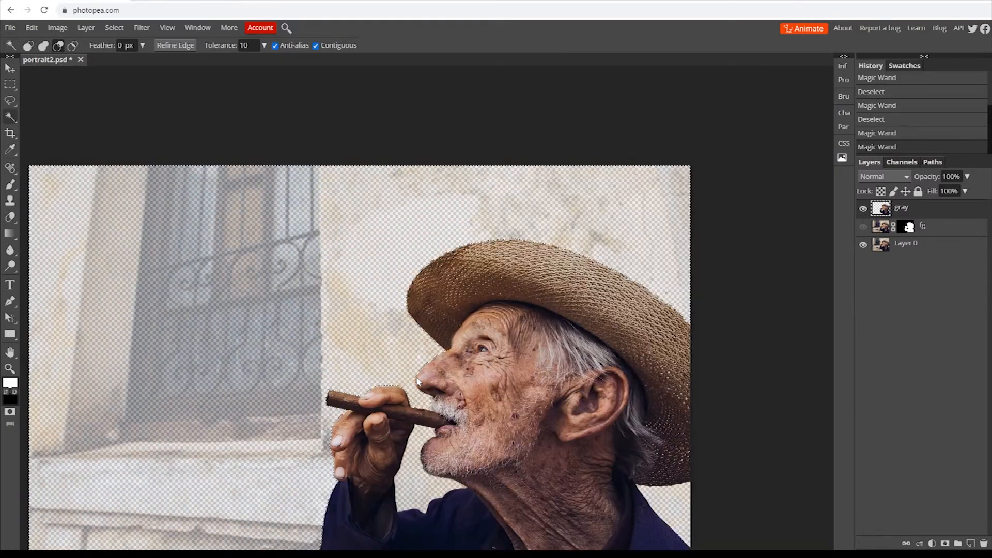
scroll(417, 382, down, 2)
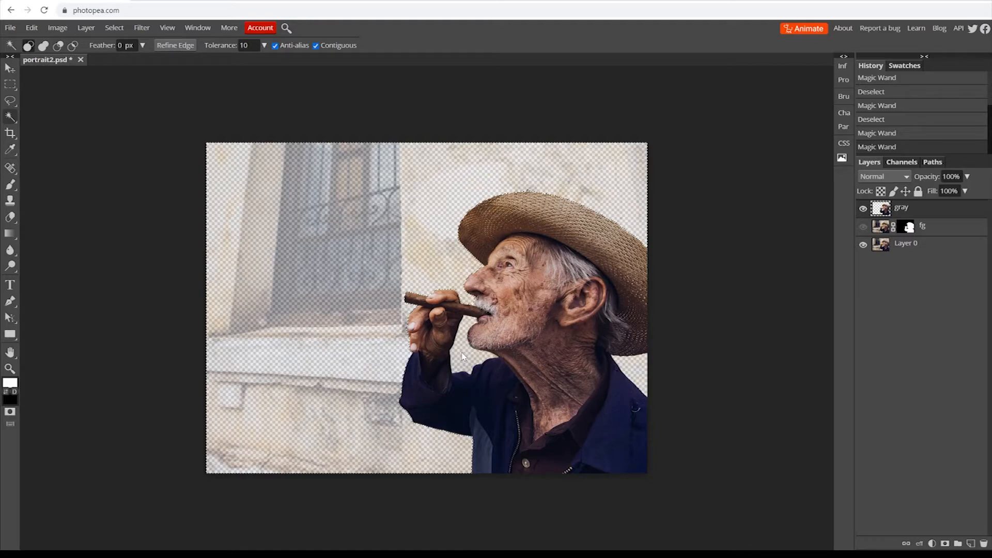
scroll(463, 355, up, 2)
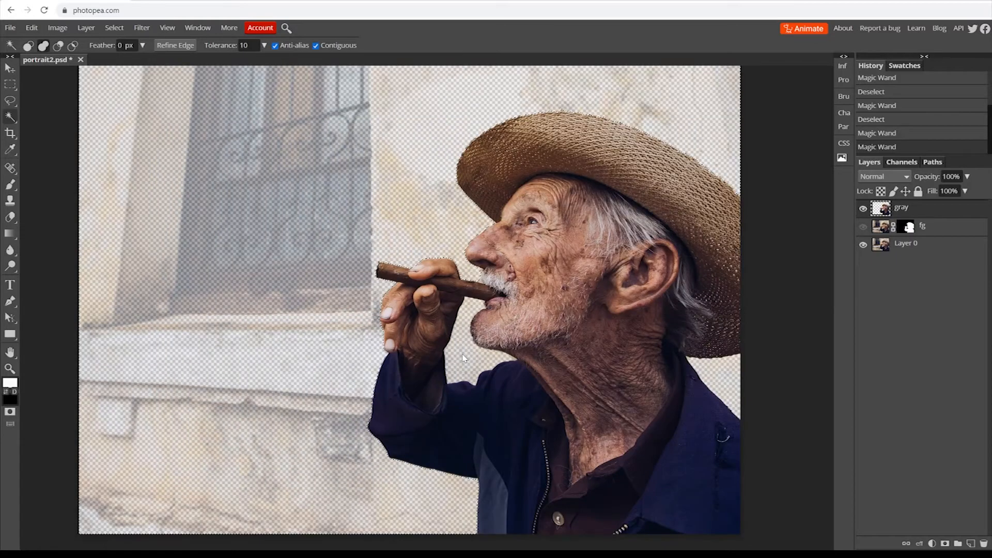
click(464, 357)
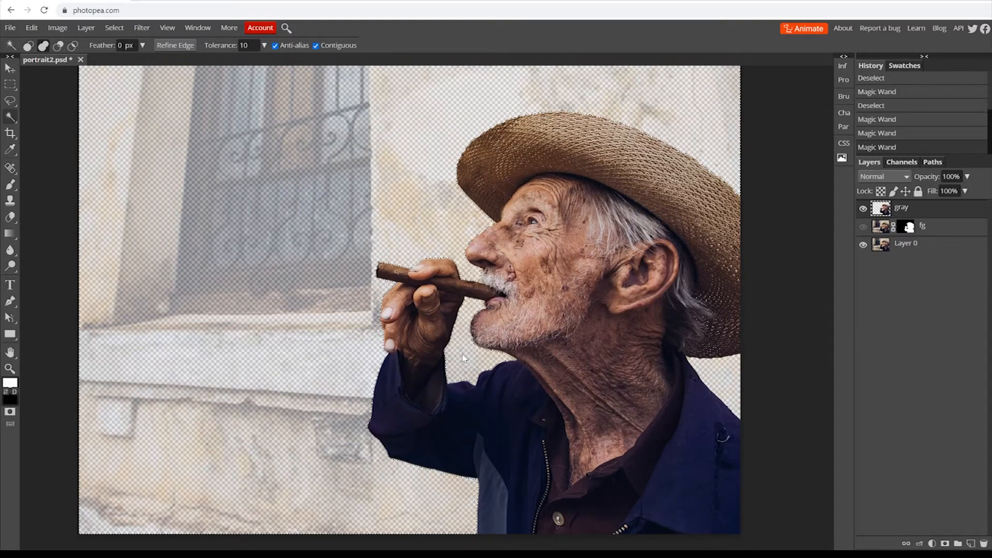
click(652, 121)
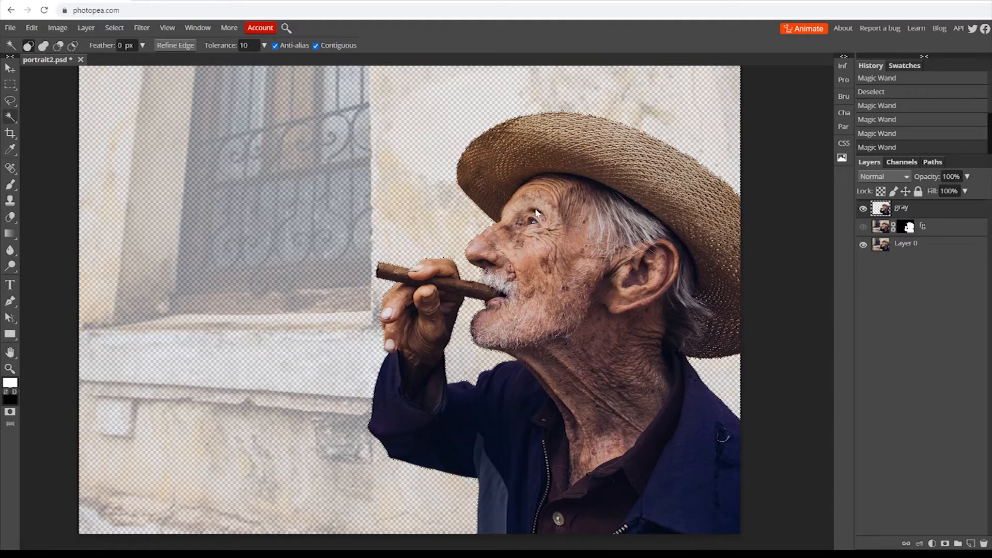
Invert the selection so it covers the man, and hide Layer 0.
click(114, 28)
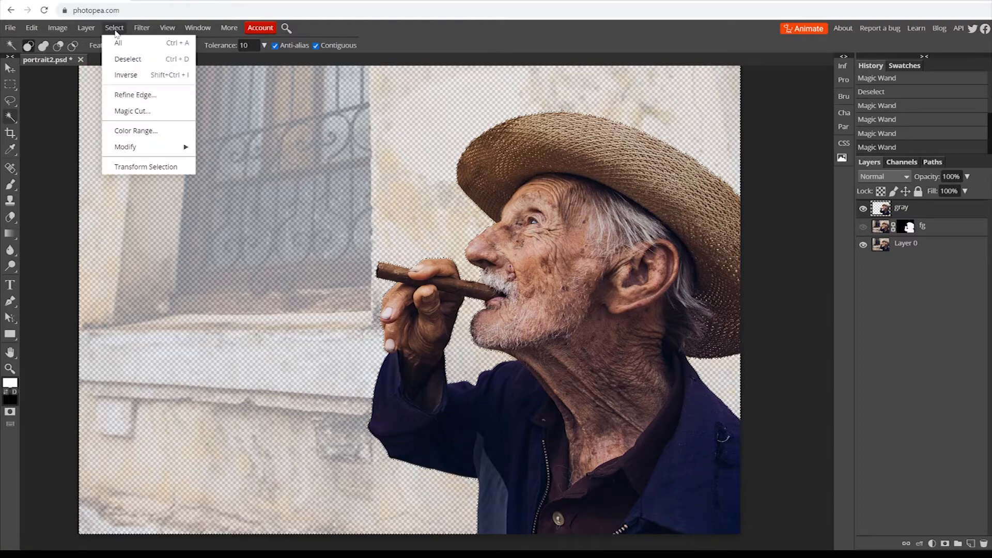
click(122, 76)
click(863, 245)
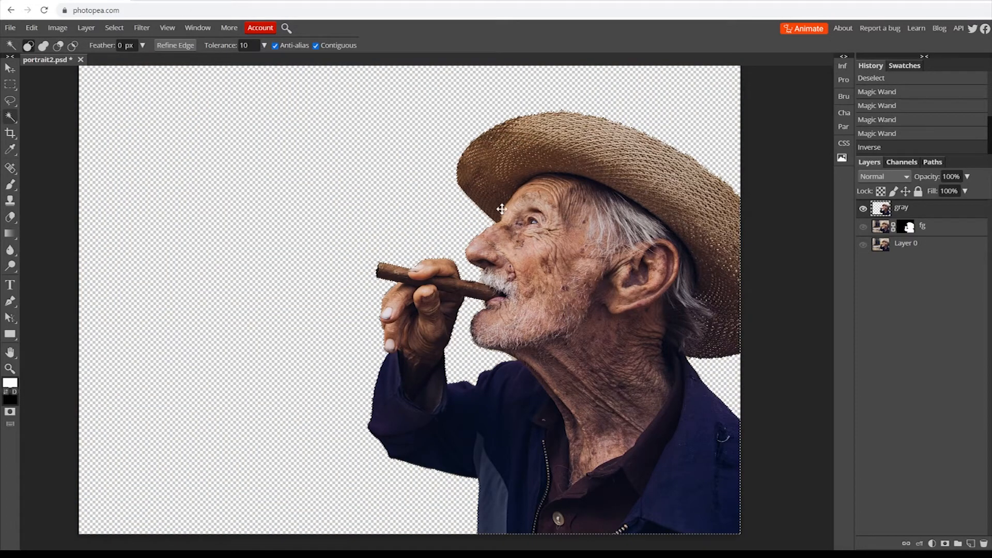
Fill the selected man on the gray layer with the foreground colour 555555 at 100% opacity, and deselect.
click(10, 383)
mouse_move(107, 185)
mouse_down()
mouse_move(78, 227)
mouse_move(77, 207)
mouse_up()
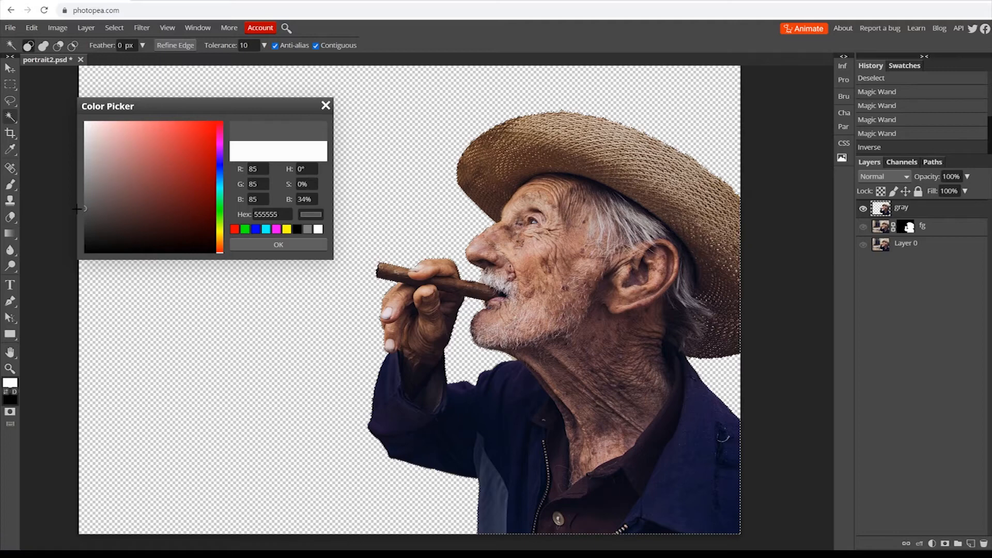
click(279, 245)
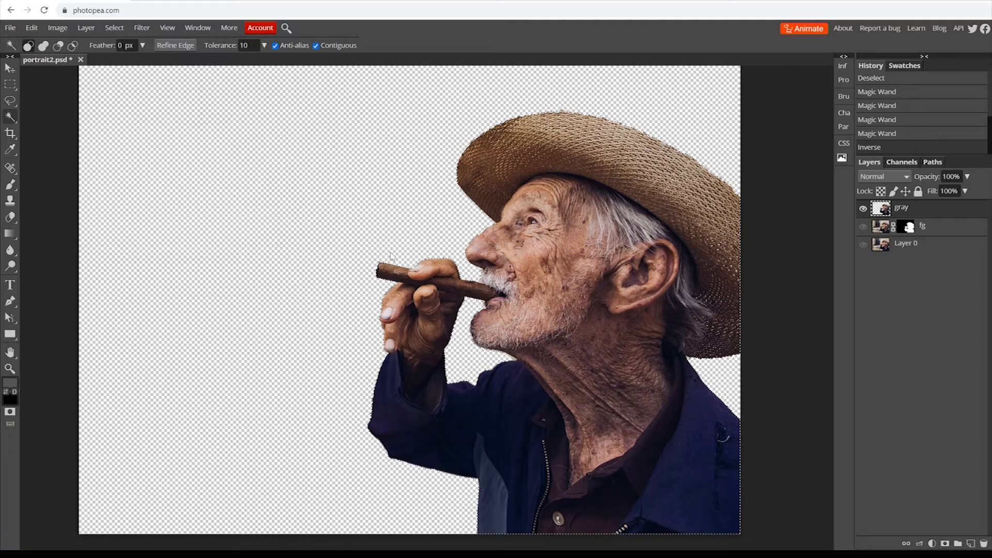
click(32, 28)
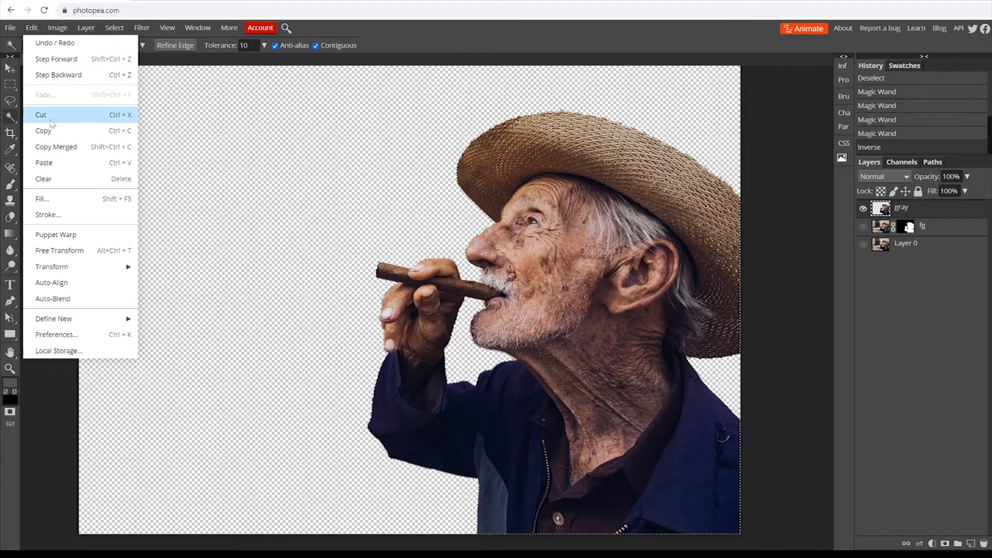
click(50, 198)
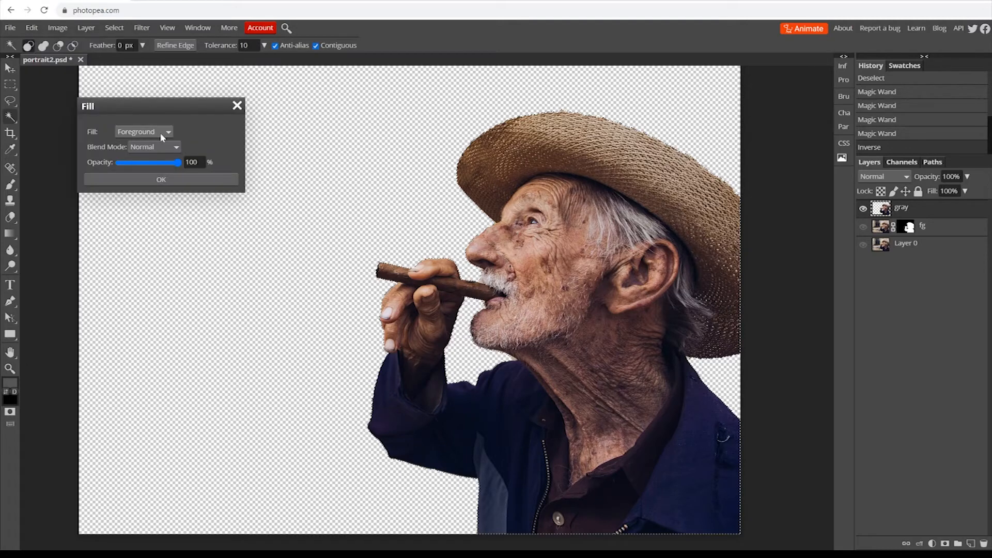
click(139, 178)
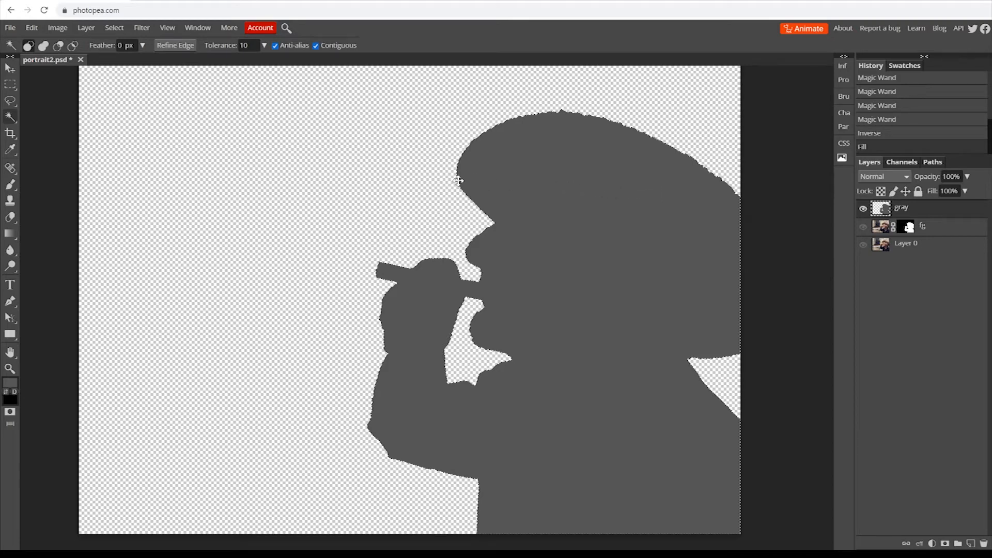
key(ctrl+d)
Show the fg layer and set the gray layer's opacity to 77%.
click(863, 227)
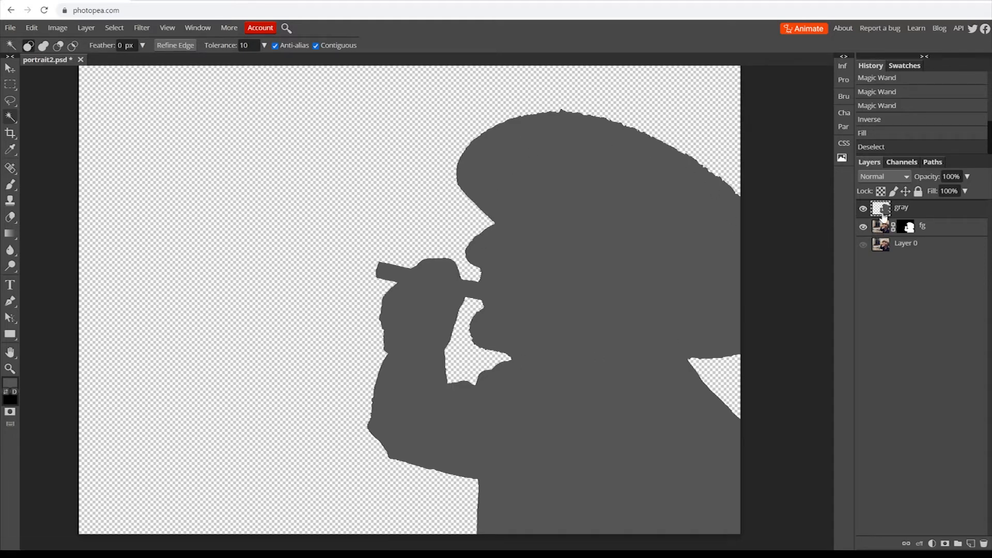
click(967, 177)
drag(970, 191, 957, 194)
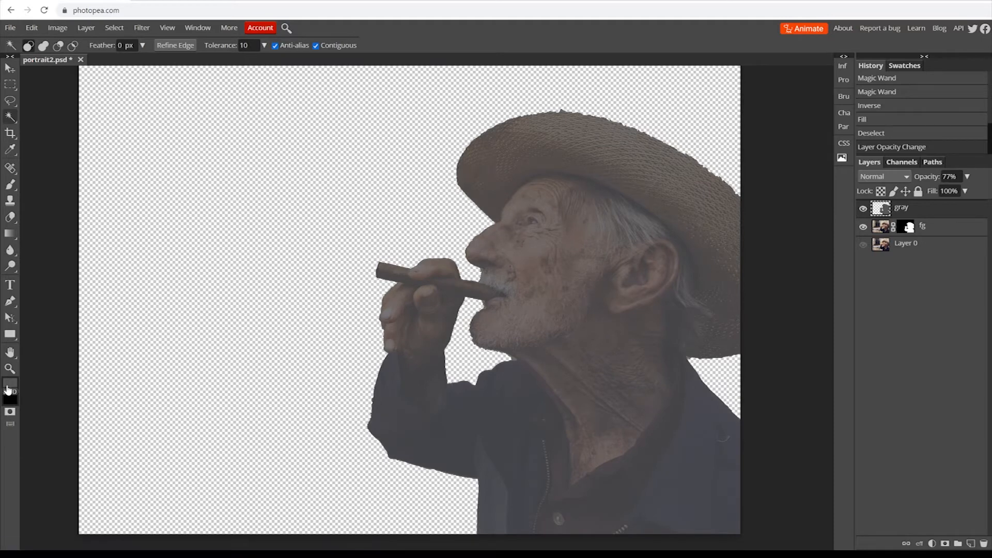
Paint the underside of the hat brim on the gray layer in 939393 with a 68 px hard brush.
click(10, 385)
drag(96, 204, 82, 175)
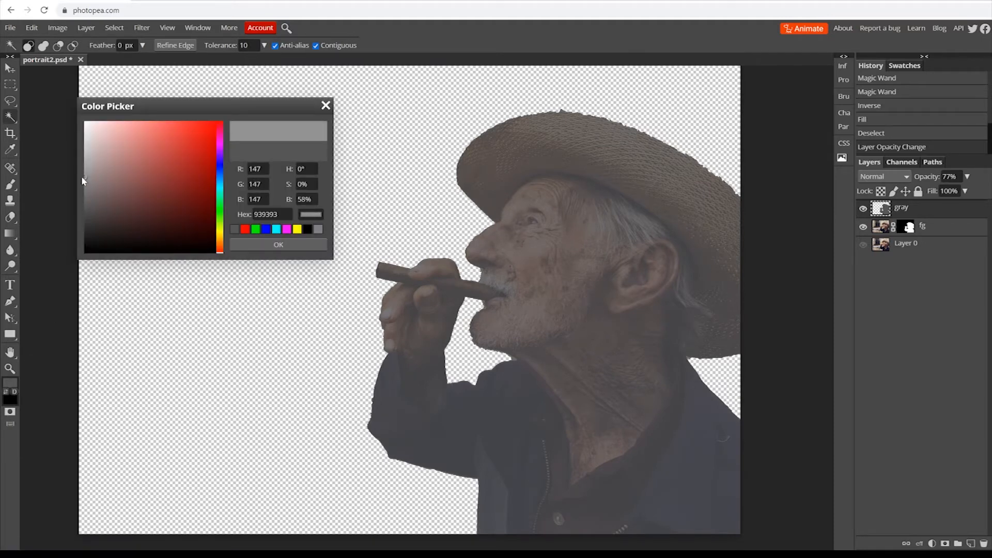
click(271, 244)
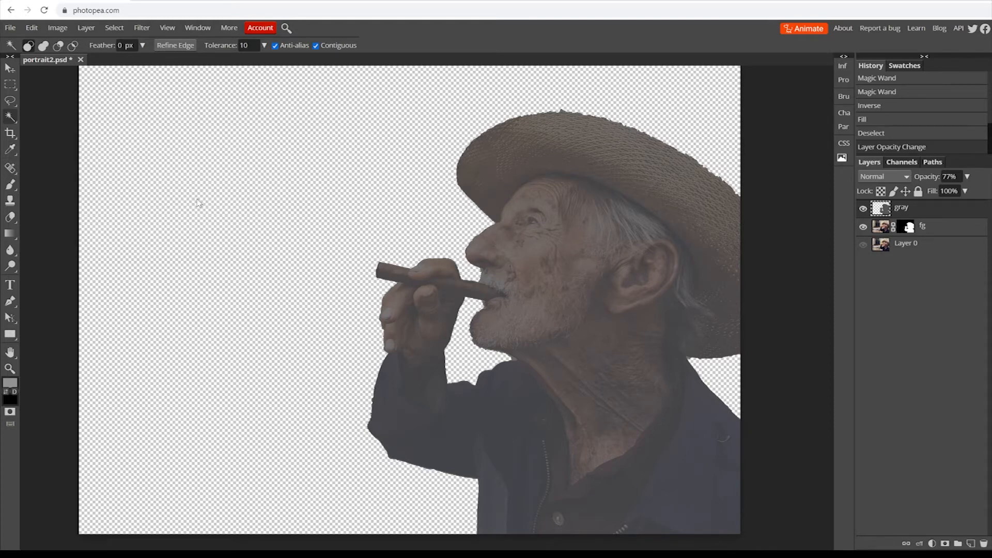
click(10, 187)
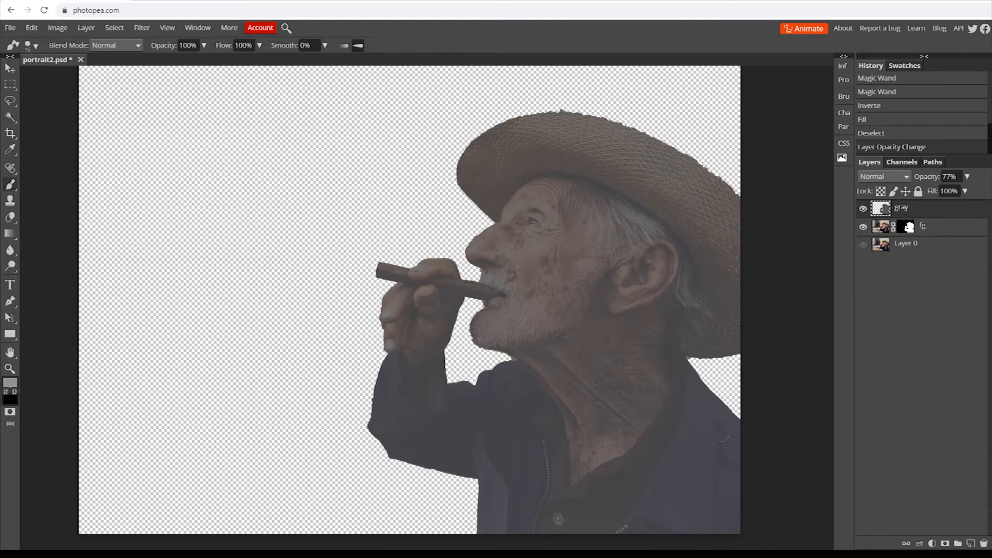
right_click(524, 146)
drag(556, 170, 575, 172)
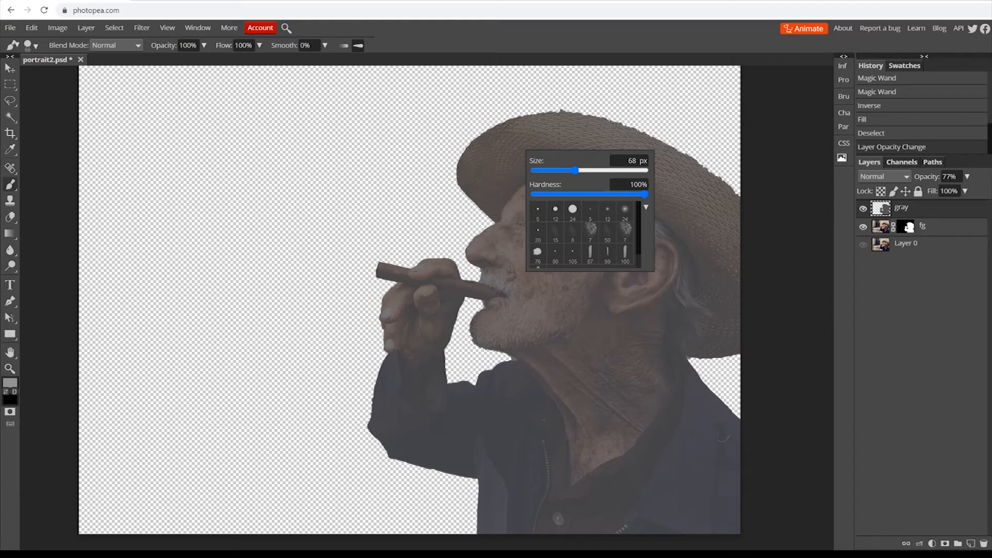
click(499, 209)
mouse_move(498, 209)
mouse_down()
mouse_move(521, 177)
mouse_move(554, 170)
mouse_move(627, 188)
mouse_move(696, 260)
mouse_move(713, 300)
mouse_move(695, 345)
mouse_up()
mouse_move(486, 197)
mouse_down()
mouse_move(521, 160)
mouse_move(544, 155)
mouse_move(606, 166)
mouse_move(653, 191)
mouse_move(713, 279)
mouse_move(720, 325)
mouse_move(695, 350)
mouse_up()
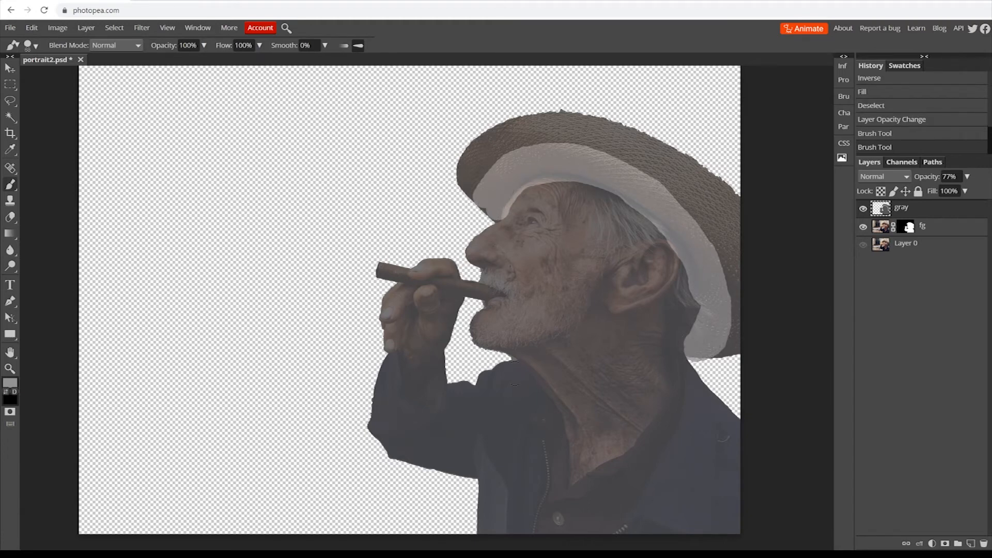
Paint over the near shoulder and chest of the jacket on the gray layer with the lighter gray.
mouse_move(514, 371)
mouse_down()
mouse_move(481, 402)
mouse_move(470, 466)
mouse_move(441, 456)
mouse_move(454, 396)
mouse_move(462, 394)
mouse_move(463, 452)
mouse_up()
drag(462, 393, 468, 394)
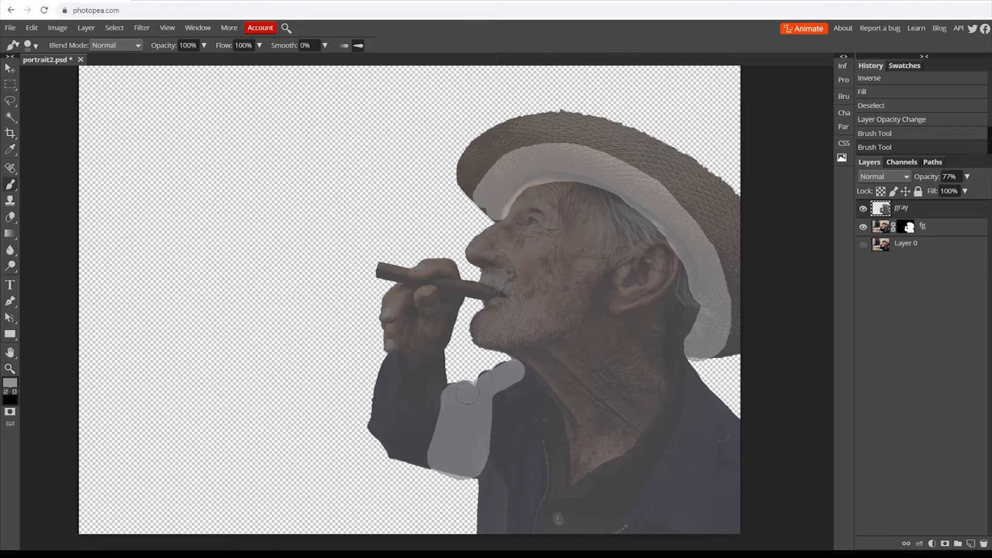
click(475, 407)
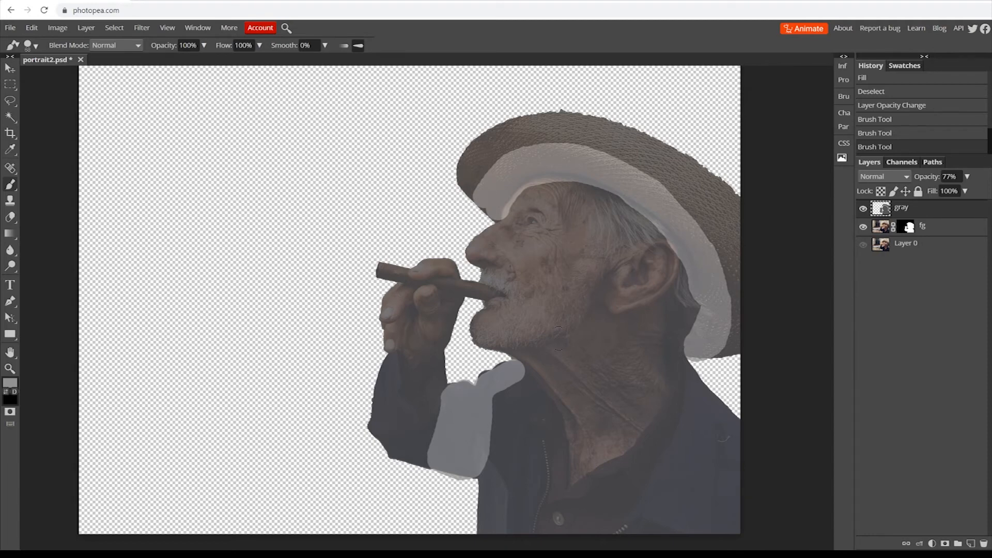
mouse_move(525, 381)
mouse_down()
mouse_move(554, 446)
mouse_move(548, 474)
mouse_move(481, 475)
mouse_move(488, 389)
mouse_move(499, 437)
mouse_up()
mouse_move(508, 421)
mouse_down()
mouse_move(533, 450)
mouse_move(517, 398)
mouse_up()
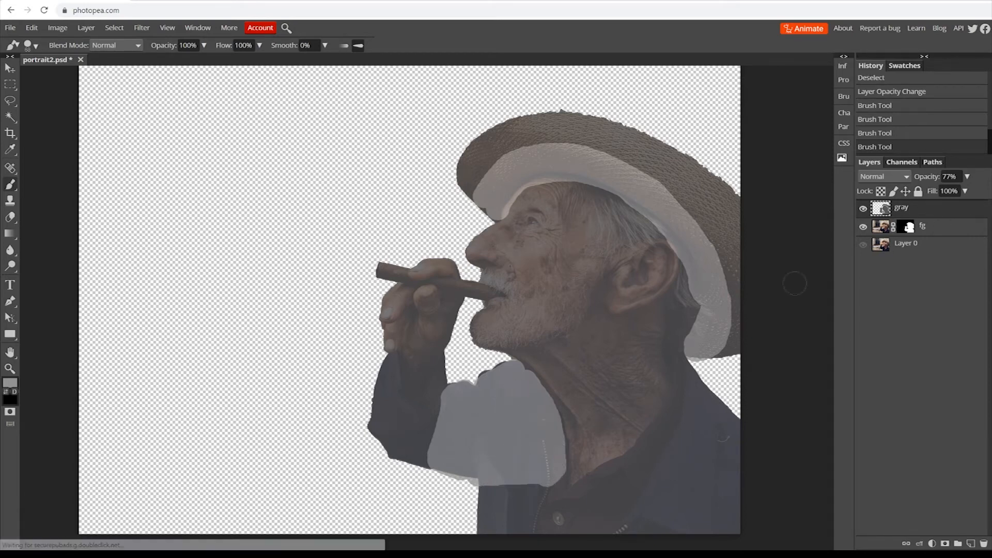
Check the painted areas with the gray layer at 100% opacity, and set its opacity to 80%.
click(967, 176)
drag(958, 192, 972, 191)
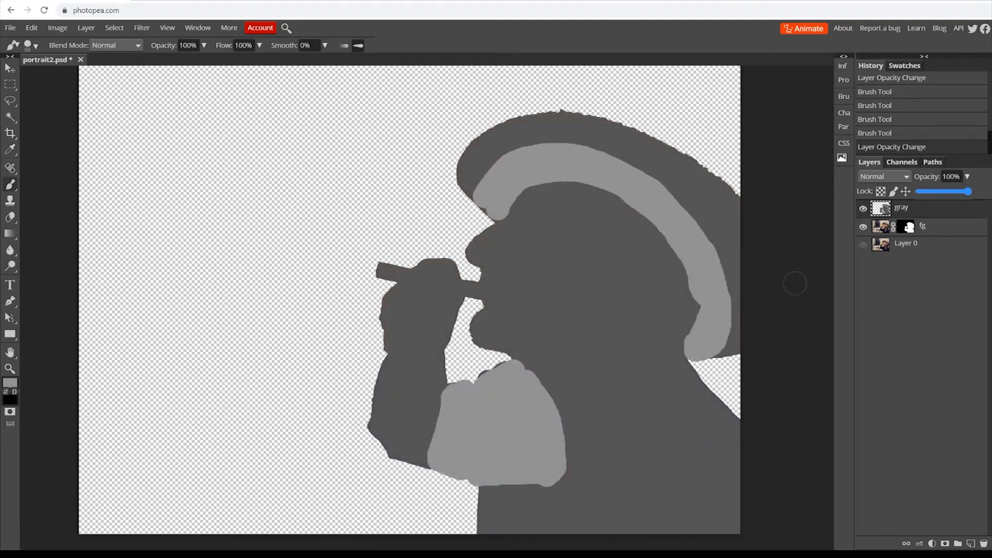
drag(967, 199, 959, 196)
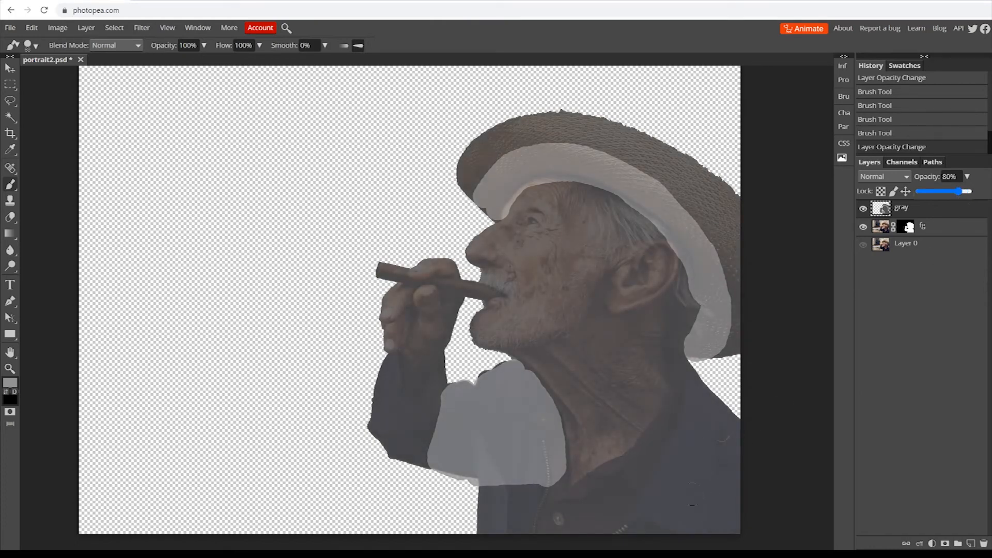
Paint the far shoulder and back of the jacket on the gray layer in near-white f7f7f7.
click(10, 383)
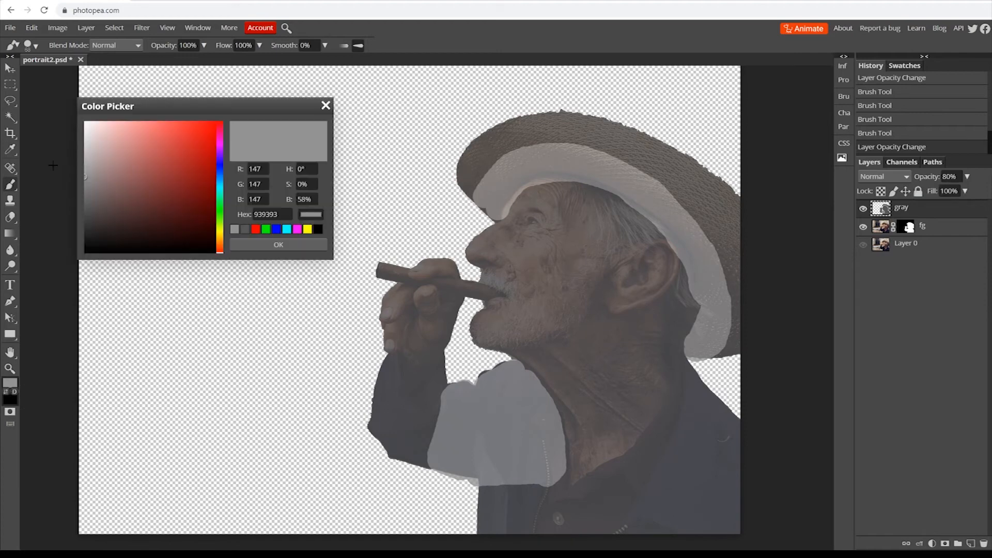
drag(91, 164, 76, 125)
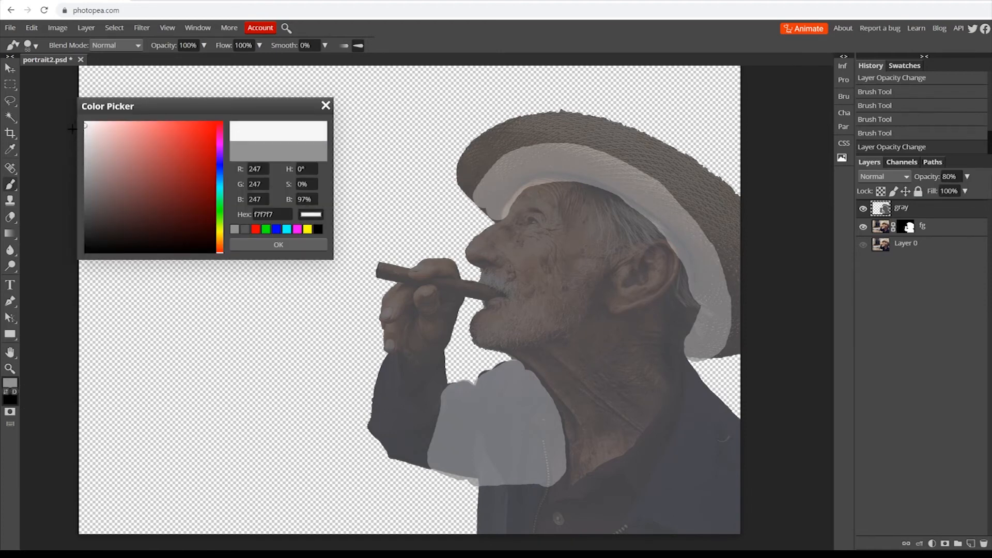
click(262, 243)
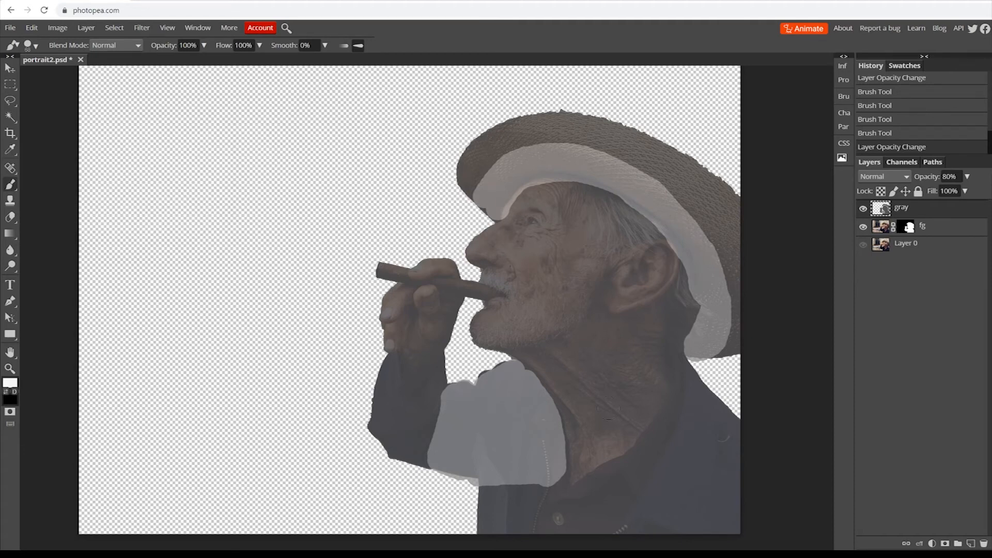
mouse_move(728, 418)
mouse_down()
mouse_move(727, 533)
mouse_move(725, 421)
mouse_move(713, 536)
mouse_move(710, 411)
mouse_move(691, 527)
mouse_move(691, 442)
mouse_move(709, 401)
mouse_move(670, 529)
mouse_move(678, 469)
mouse_move(703, 416)
mouse_move(736, 435)
mouse_move(717, 411)
mouse_move(699, 411)
mouse_move(663, 485)
mouse_move(651, 533)
mouse_up()
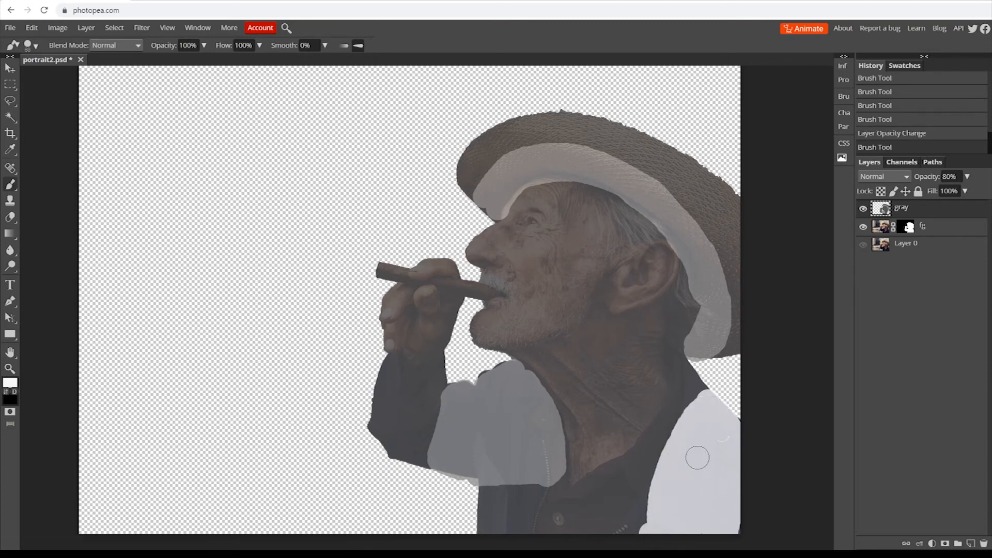
mouse_move(689, 428)
mouse_down()
mouse_move(666, 458)
mouse_move(641, 535)
mouse_up()
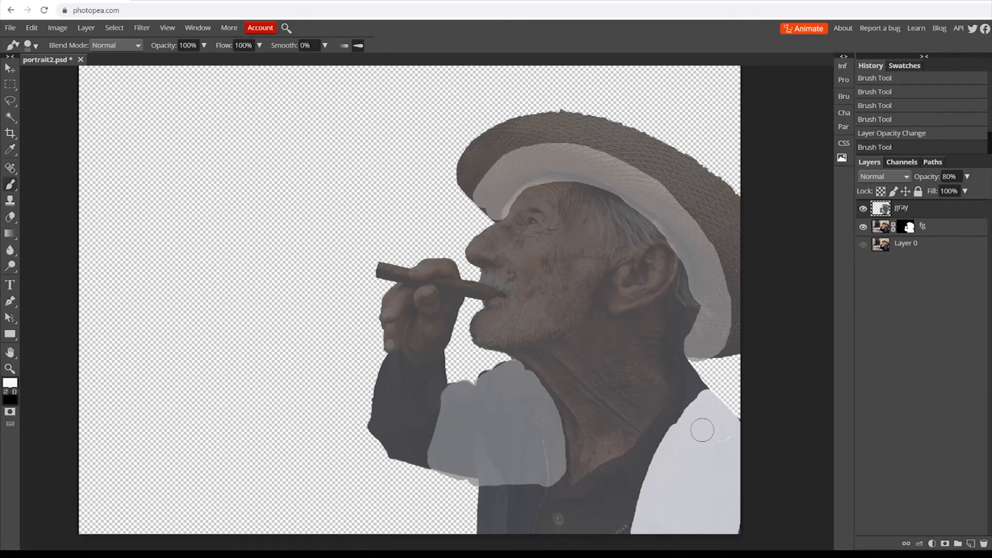
mouse_move(704, 405)
mouse_down()
mouse_move(649, 472)
mouse_move(617, 535)
mouse_up()
Paint the outer part of the hat brim, including its rear end, on the gray layer in a near-white tone.
click(11, 384)
click(85, 128)
click(277, 243)
mouse_move(486, 141)
mouse_down()
mouse_move(471, 186)
mouse_move(741, 314)
mouse_move(727, 352)
mouse_up()
mouse_move(730, 347)
mouse_down()
mouse_move(580, 131)
mouse_move(714, 207)
mouse_move(698, 189)
mouse_up()
drag(739, 352, 723, 361)
Paint the raised hand and fingers on the gray layer in near-white, choosing very light tones for the closest parts.
mouse_move(425, 298)
mouse_down()
mouse_move(395, 315)
mouse_move(409, 300)
mouse_up()
mouse_move(419, 267)
mouse_down()
mouse_move(442, 357)
mouse_move(454, 267)
mouse_up()
click(10, 383)
click(93, 133)
click(278, 245)
click(10, 384)
click(85, 123)
click(282, 246)
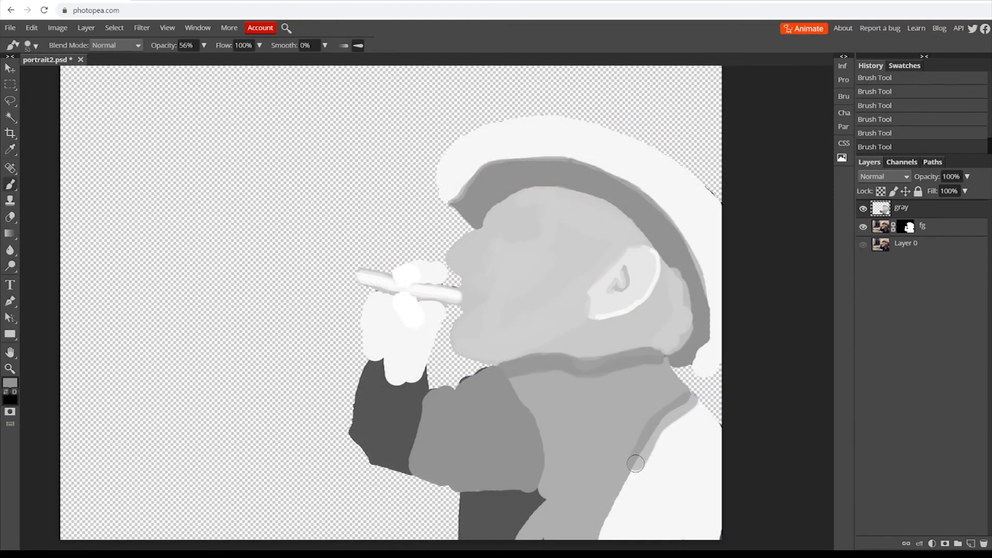
Undo the last brush stroke and soften the tonal edge along the far jacket lapel with an enlarged Blur tool.
key(ctrl+z)
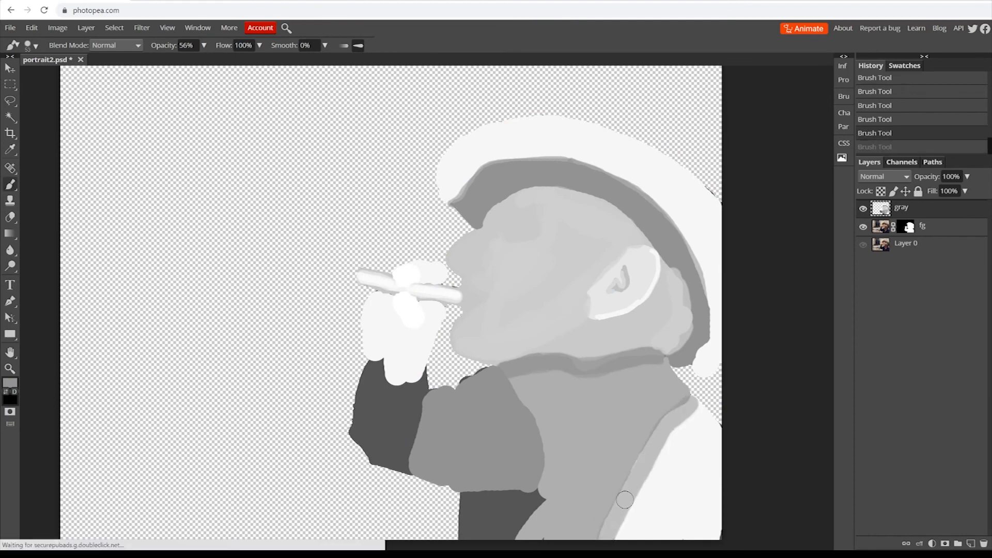
click(11, 250)
click(52, 250)
key(bracketright)
key(bracketright)
key(bracketright)
key(bracketright)
mouse_move(663, 414)
mouse_down()
mouse_move(621, 501)
mouse_move(629, 472)
mouse_up()
key(0)
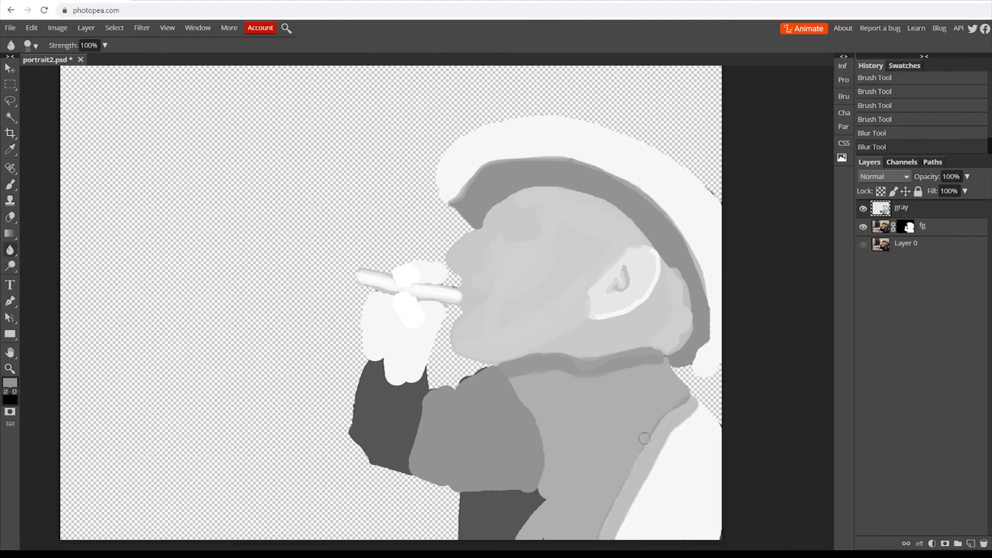
Switch back to the Brush tool at 100% opacity for painting the raised forearm's sleeve.
key(b)
key(0)
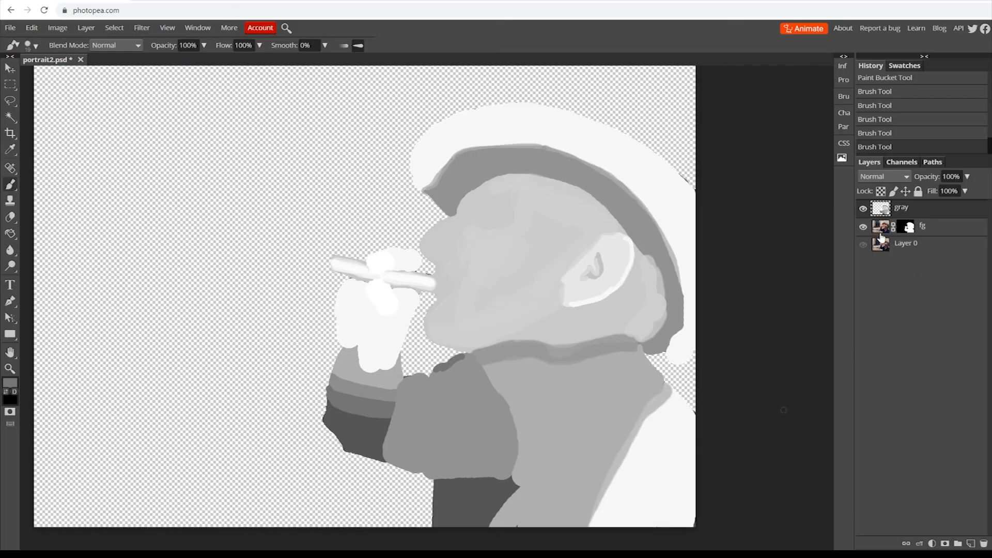
Duplicate the gray layer and hide the original gray layer.
drag(884, 212, 971, 544)
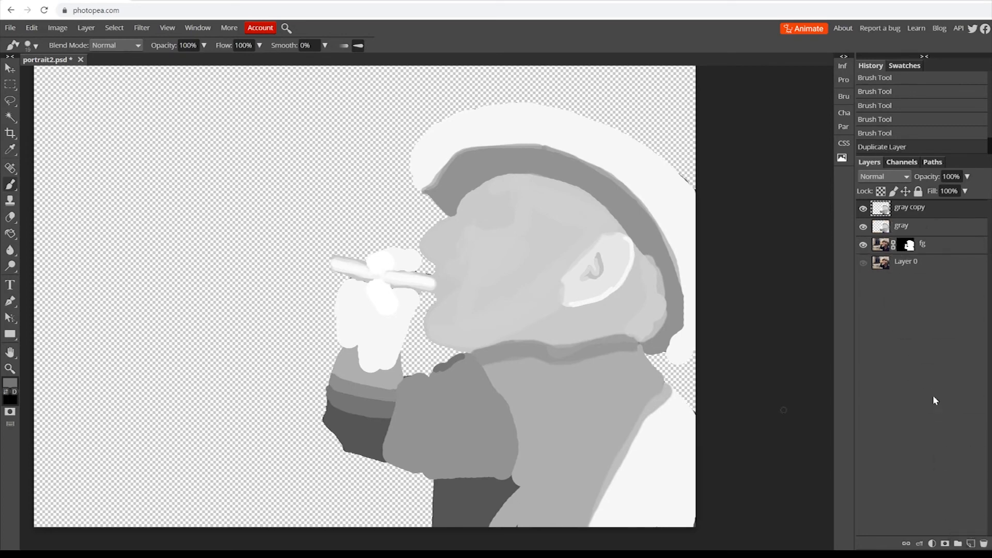
click(863, 226)
Apply a Gaussian Blur with a radius of about 9 px to the gray copy layer.
click(141, 29)
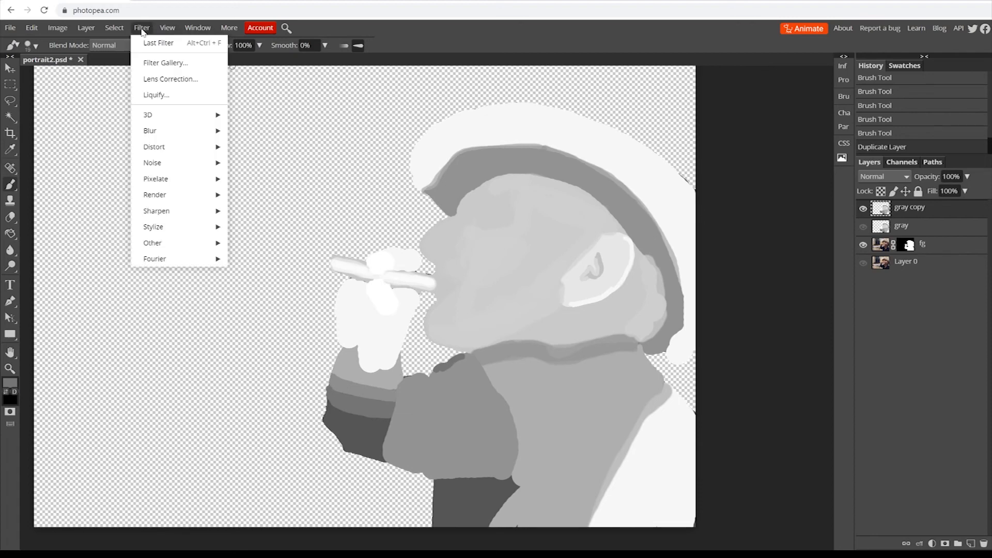
mouse_move(150, 130)
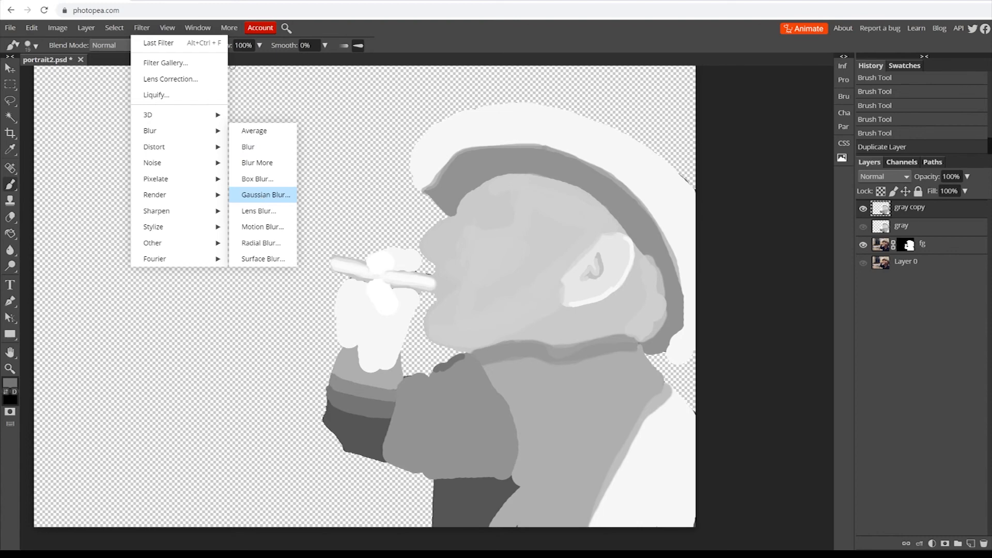
click(266, 195)
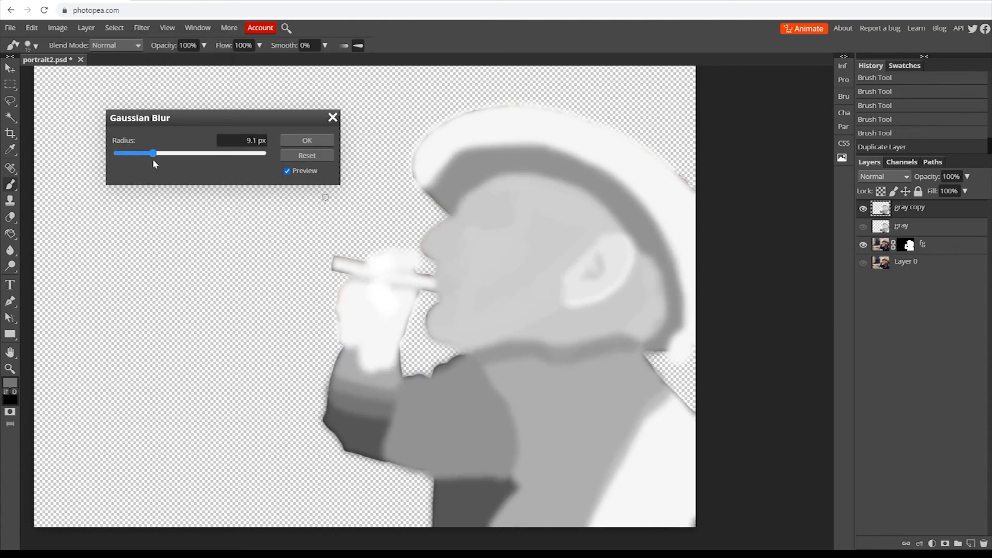
drag(154, 161, 156, 161)
click(307, 140)
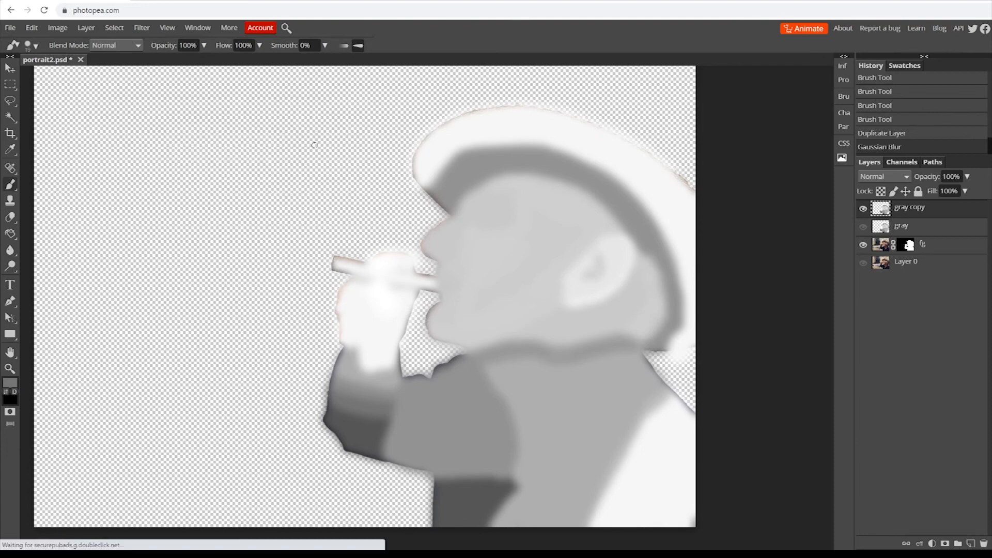
Hide the fg layer and toggle the sharp gray layer under the blurred copy to compare edges, leaving it shown.
click(864, 246)
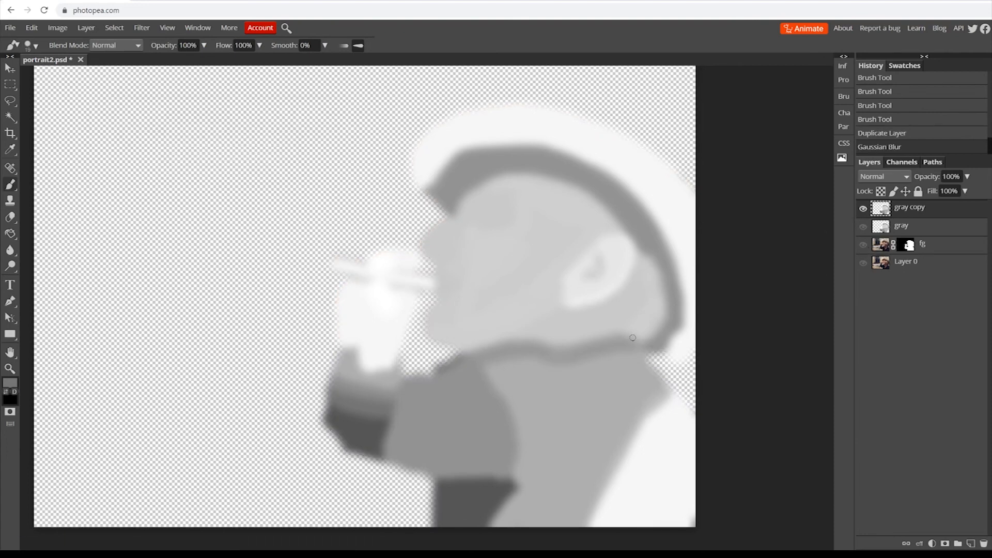
drag(560, 303, 555, 310)
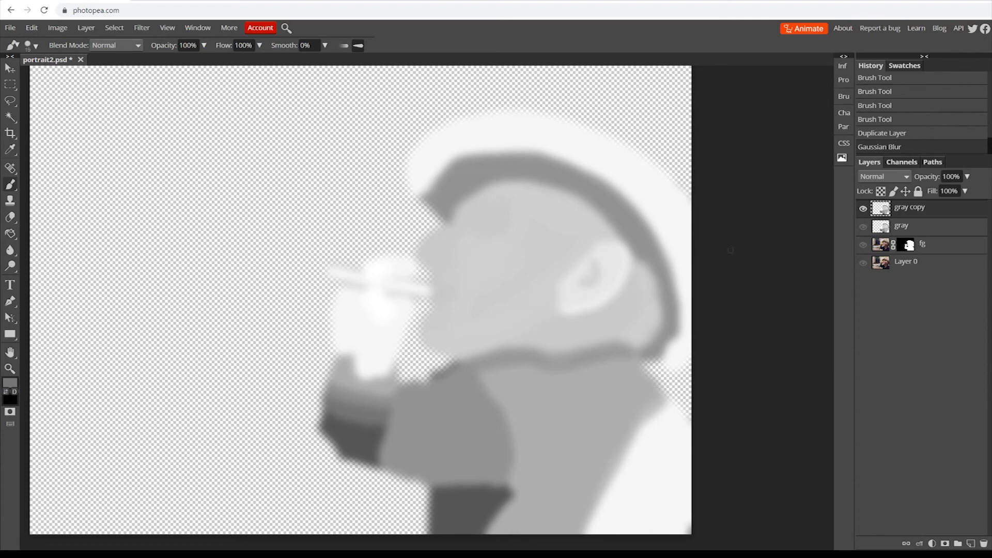
click(865, 229)
click(865, 229)
click(865, 230)
click(866, 230)
click(865, 228)
click(864, 228)
click(864, 228)
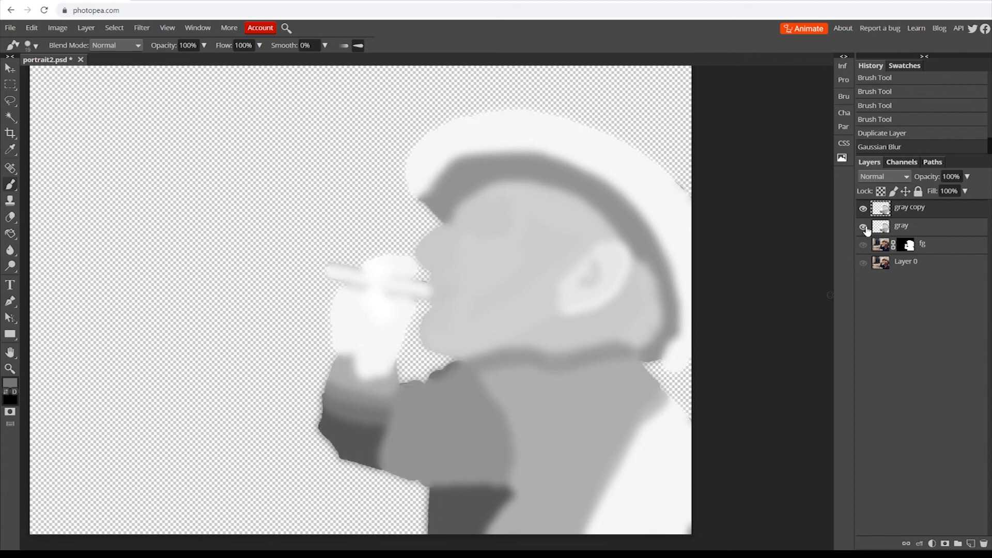
click(865, 228)
click(864, 227)
click(864, 228)
click(864, 227)
Select the gray layer and export the grayscale map as a PNG at 1920 × 1441 px and 100% quality.
scroll(517, 351, down, 1)
click(885, 228)
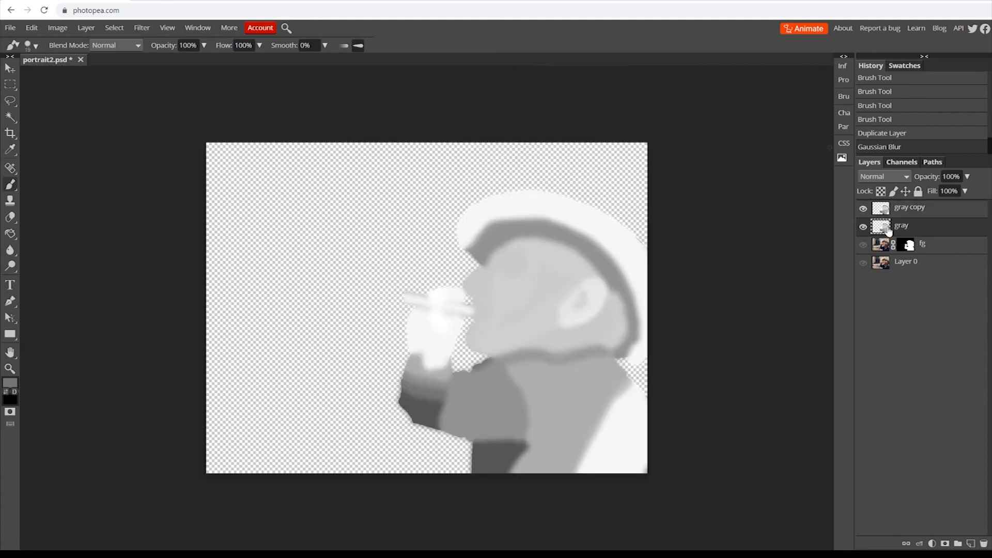
click(10, 28)
mouse_move(41, 179)
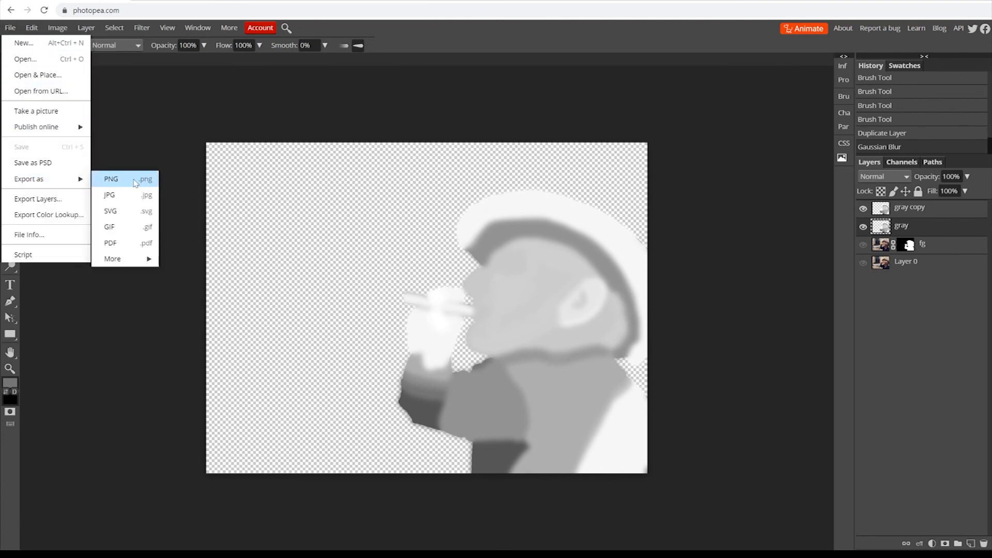
click(134, 181)
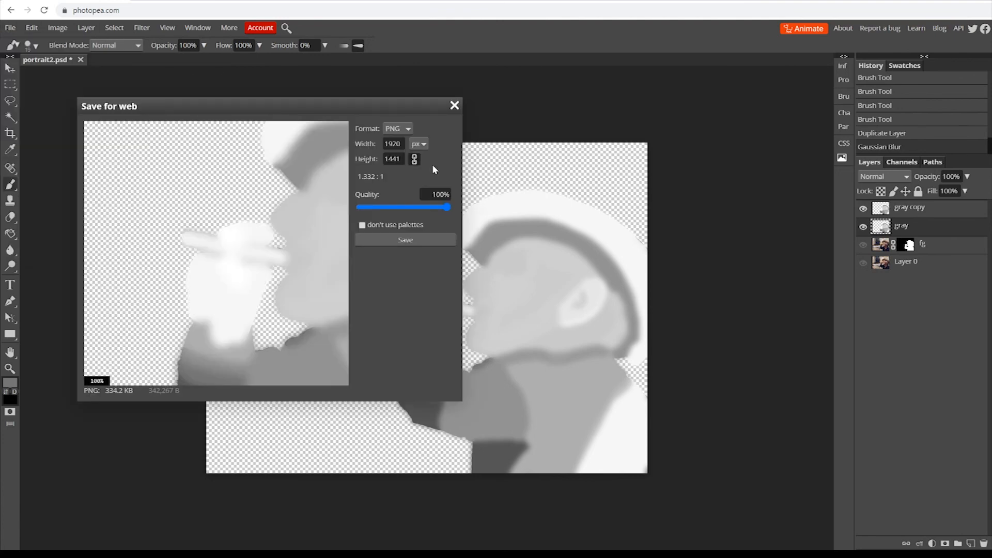
click(412, 240)
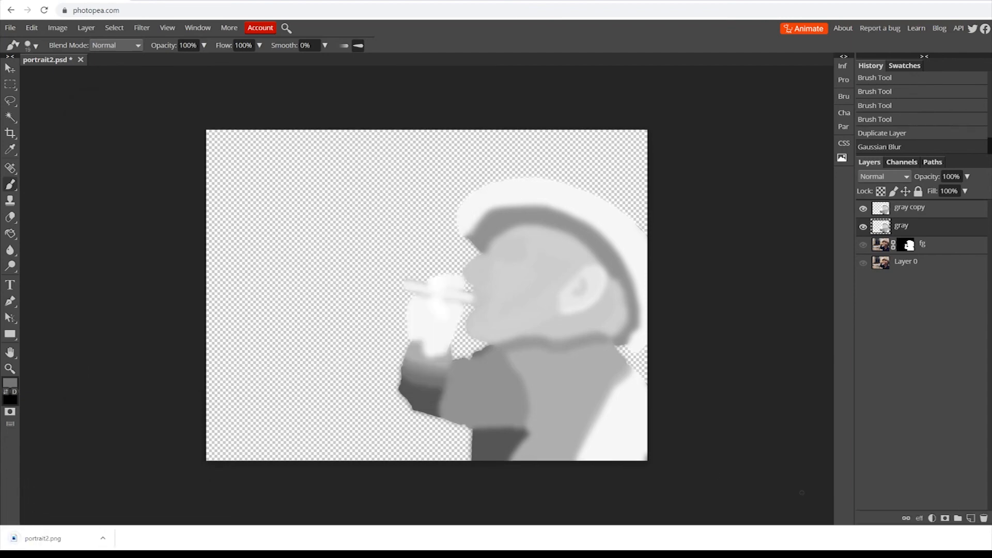
click(981, 538)
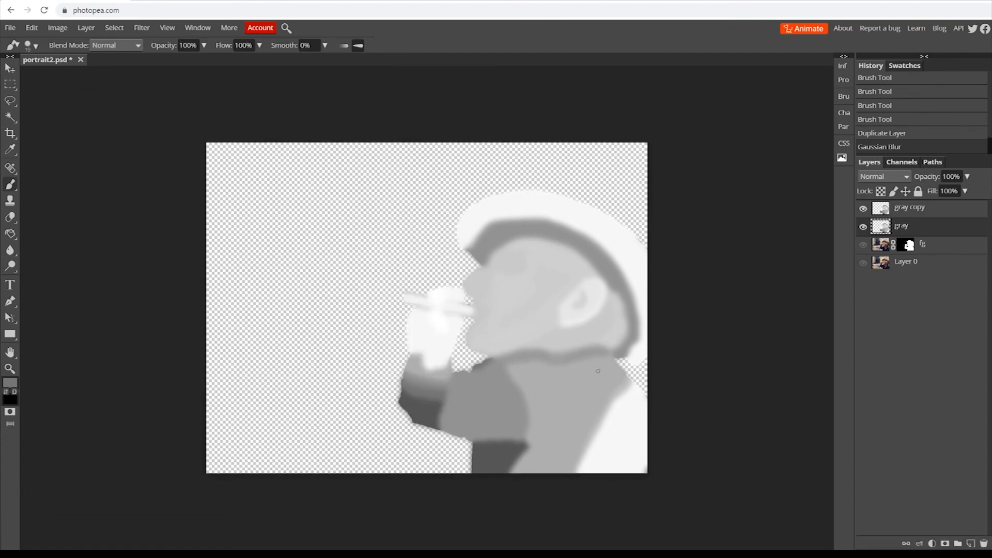